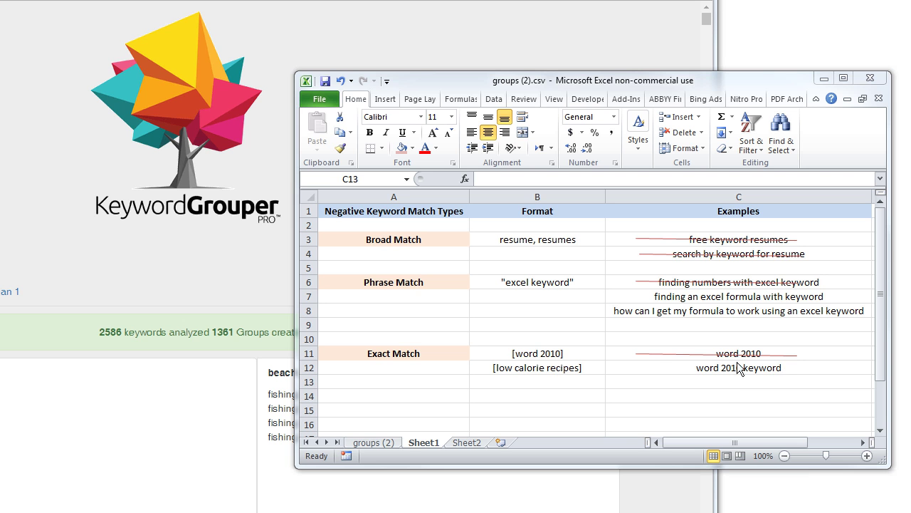
Step: Open Sheet2 with the broad match "low-carb diet plan" and [low calorie recipes] negative example
{"action": "left_click", "coordinate": [475, 443]}
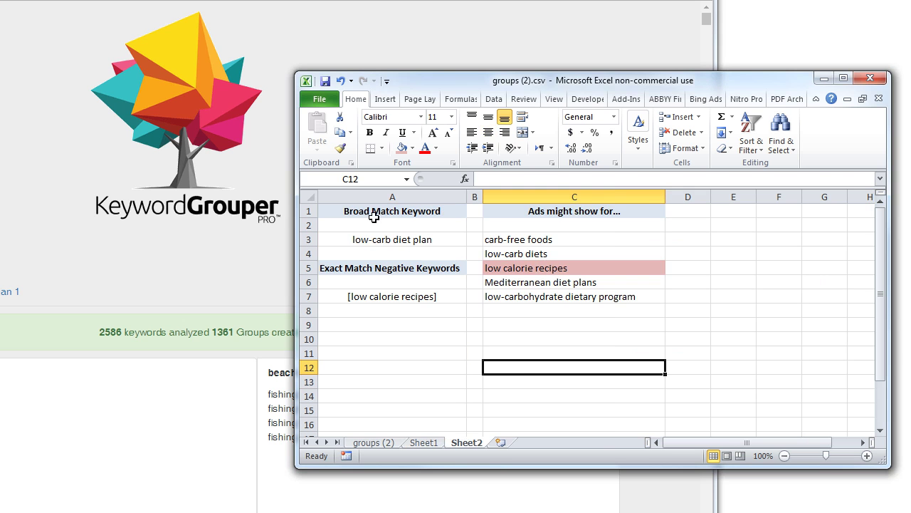
{"action": "left_click", "coordinate": [415, 243]}
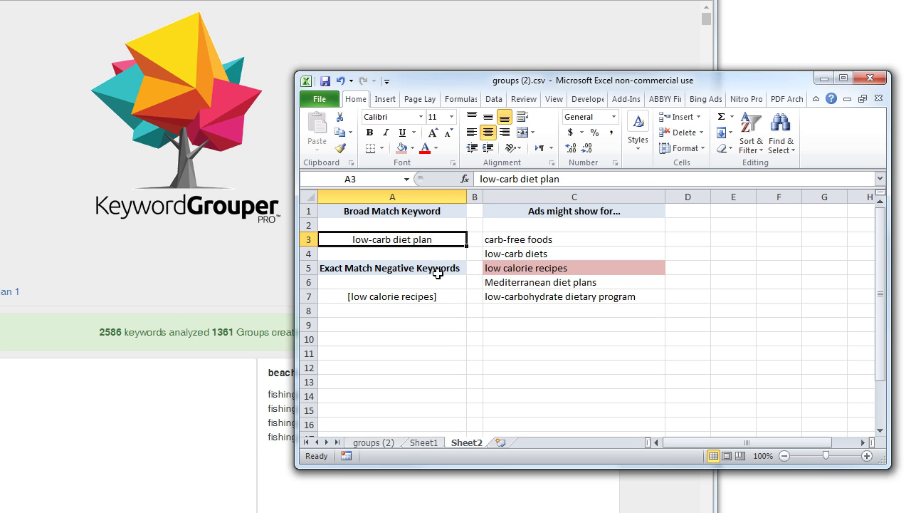
{"action": "left_click", "coordinate": [569, 239]}
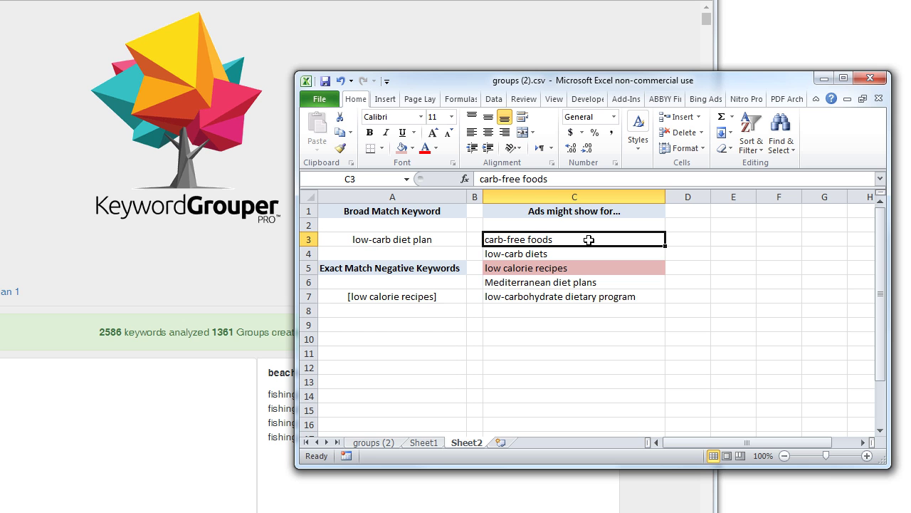
{"action": "left_click", "coordinate": [427, 239]}
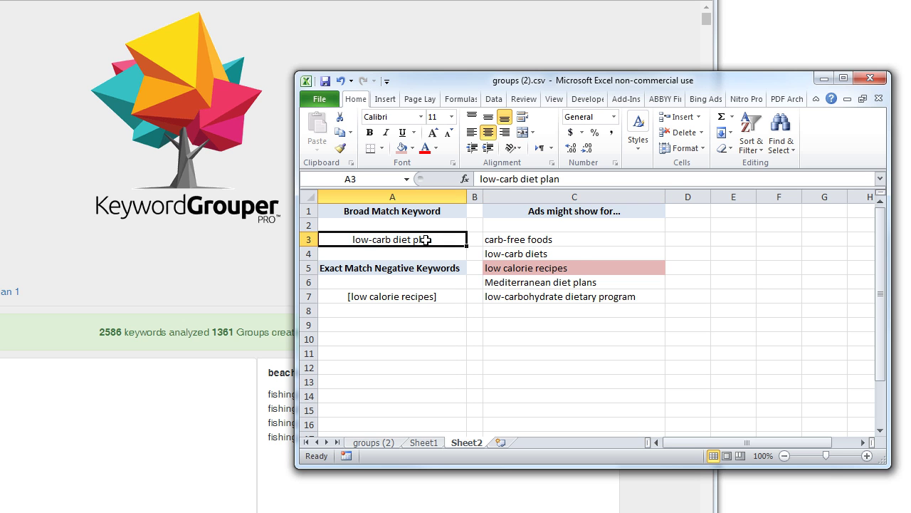
{"action": "left_click", "coordinate": [564, 240]}
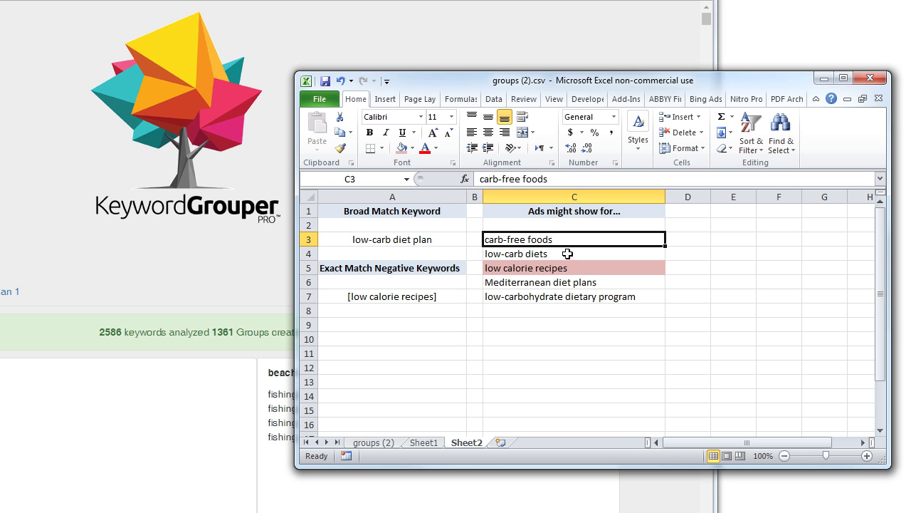
{"action": "left_click", "coordinate": [568, 253]}
{"action": "left_click", "coordinate": [594, 269]}
{"action": "left_click", "coordinate": [620, 284]}
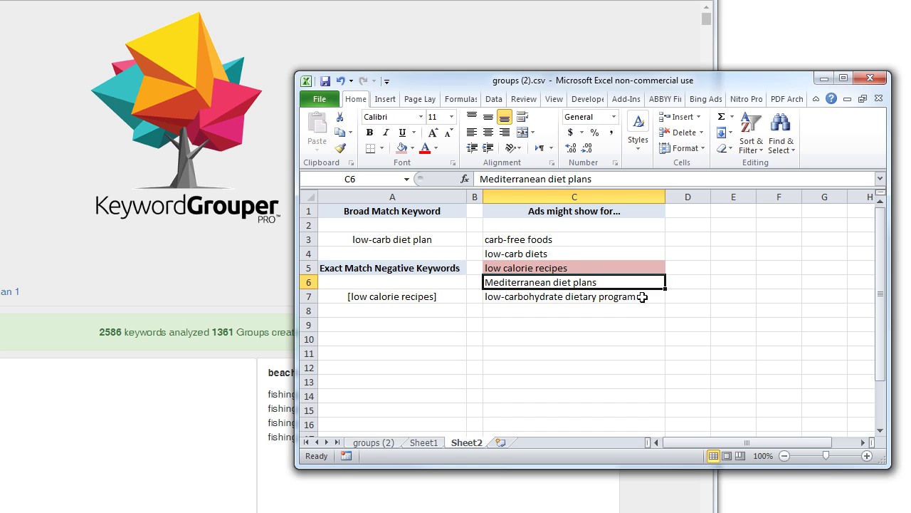
{"action": "left_click", "coordinate": [642, 297]}
{"action": "left_click", "coordinate": [560, 239]}
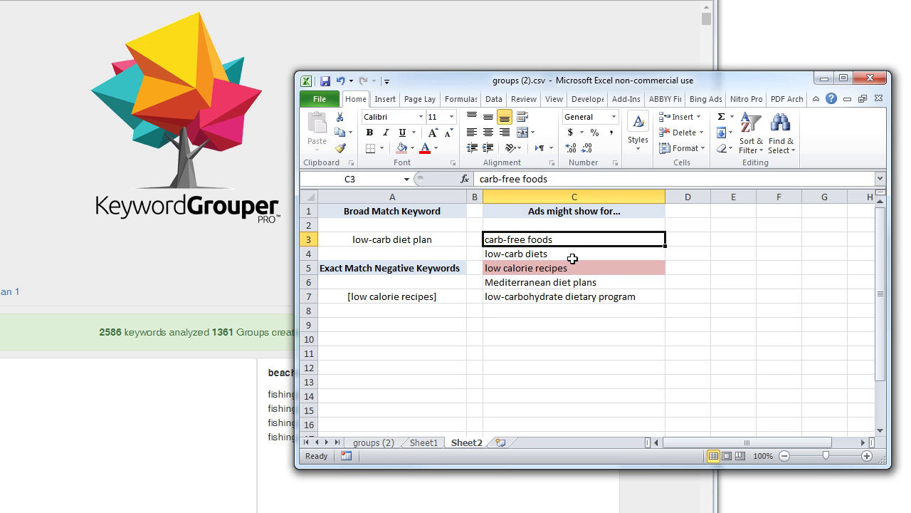
{"action": "left_click", "coordinate": [571, 255]}
{"action": "left_click", "coordinate": [602, 273]}
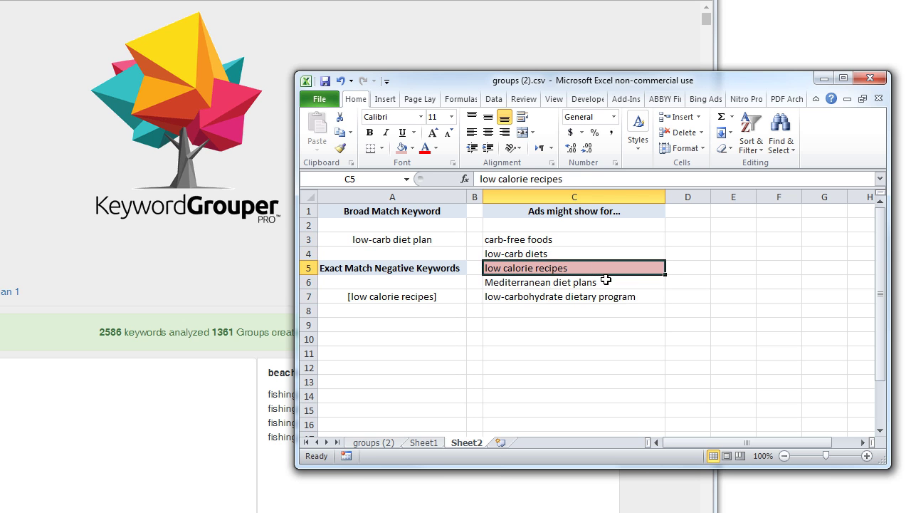
{"action": "left_click", "coordinate": [623, 286]}
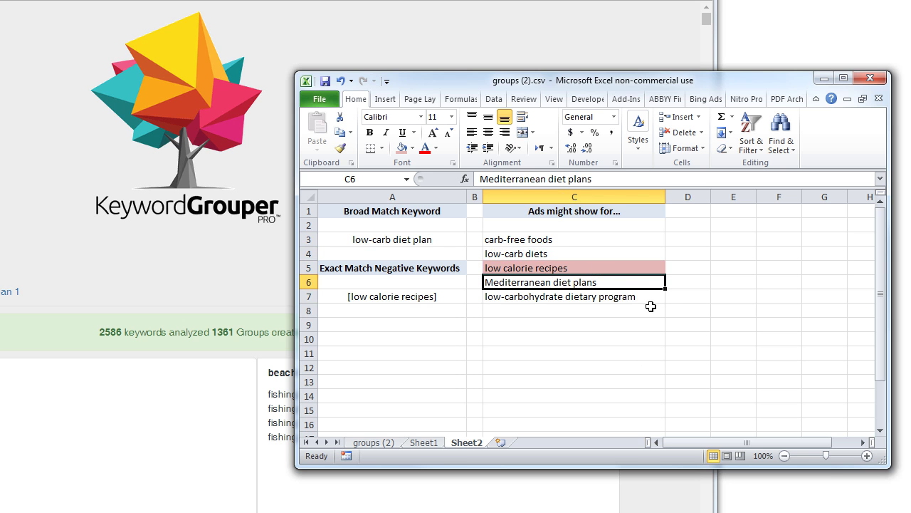
{"action": "left_click", "coordinate": [648, 299]}
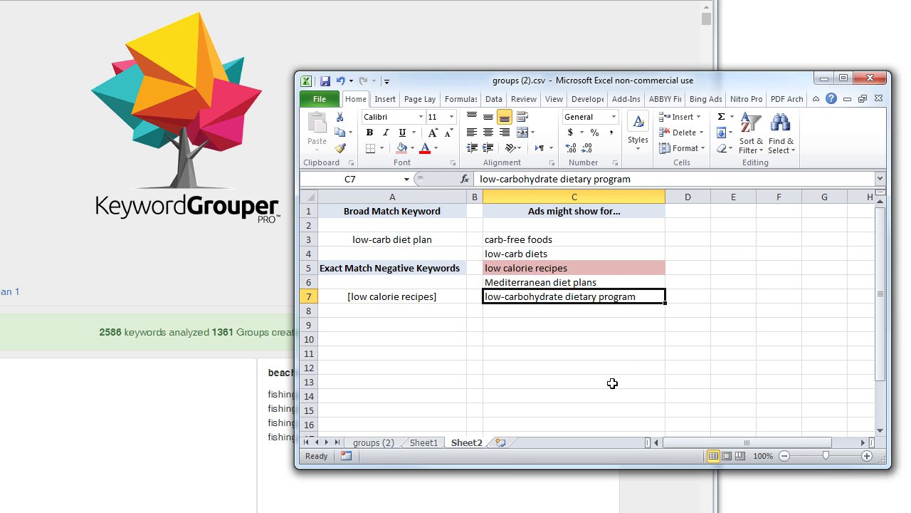
{"action": "left_click", "coordinate": [390, 226]}
{"action": "left_click", "coordinate": [395, 239]}
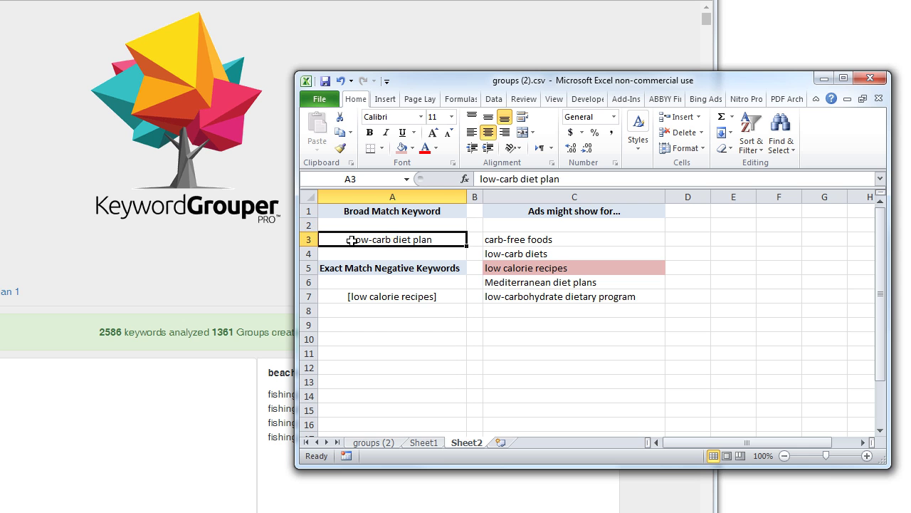
{"action": "left_click", "coordinate": [556, 243]}
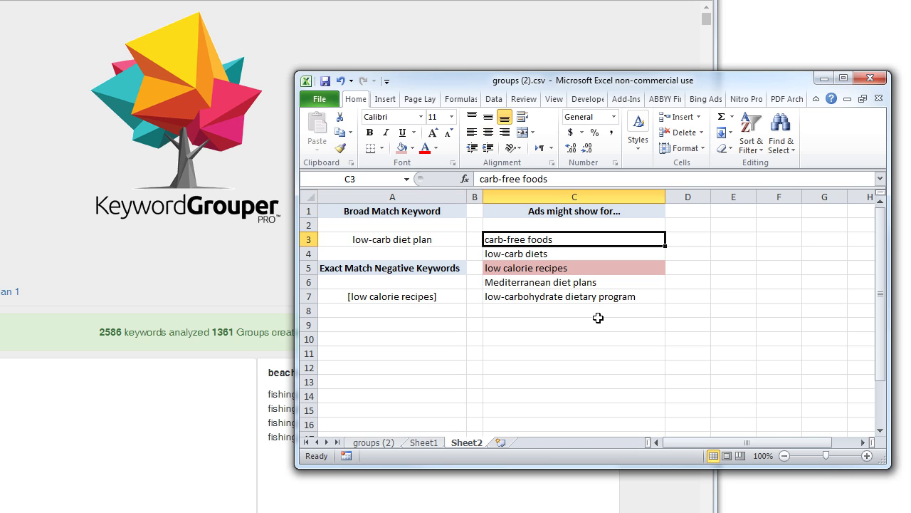
{"action": "left_click", "coordinate": [400, 240]}
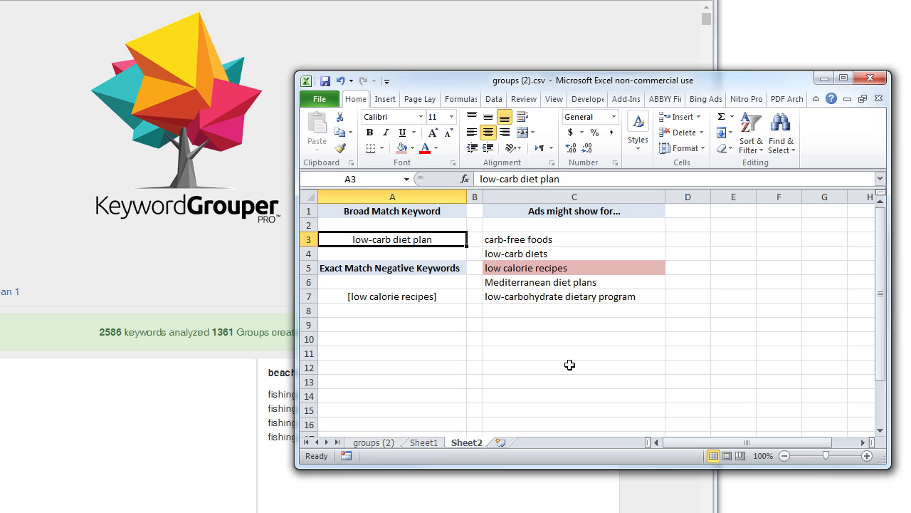
{"action": "left_click", "coordinate": [536, 244]}
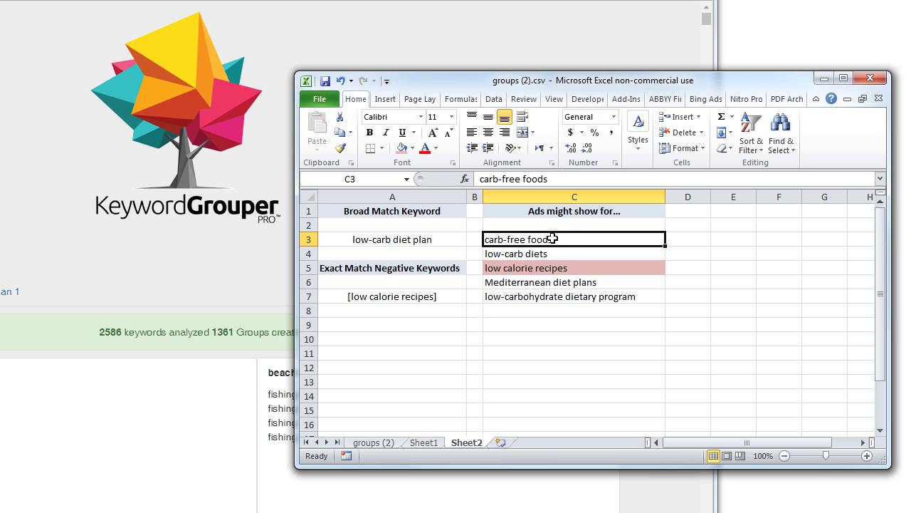
{"action": "left_click", "coordinate": [400, 240]}
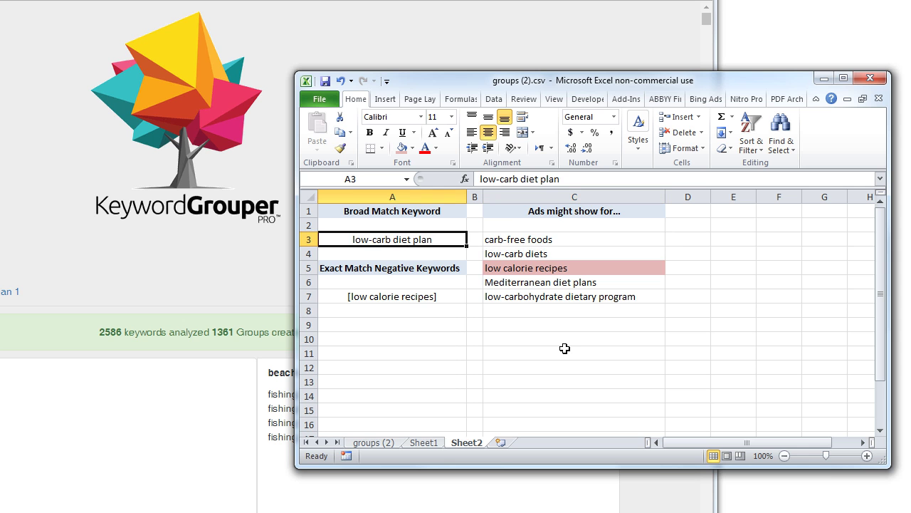
{"action": "left_click", "coordinate": [397, 299]}
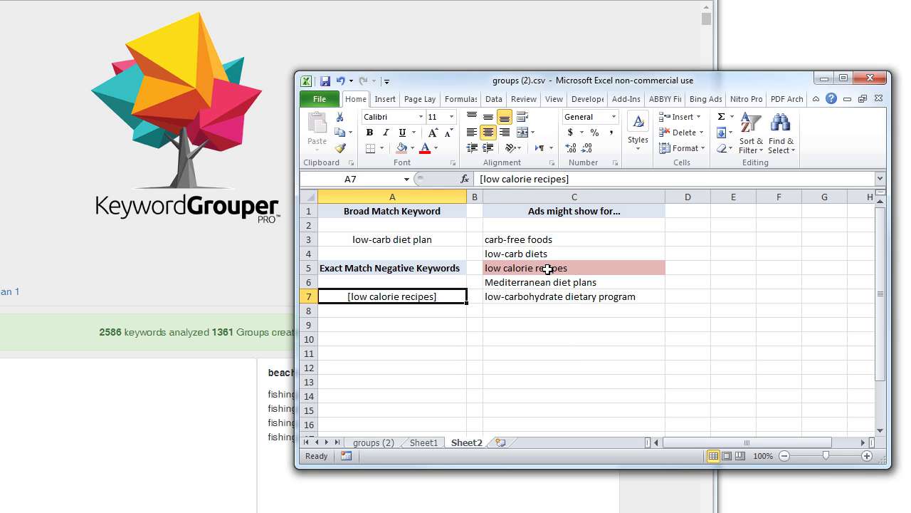
{"action": "left_click", "coordinate": [420, 238]}
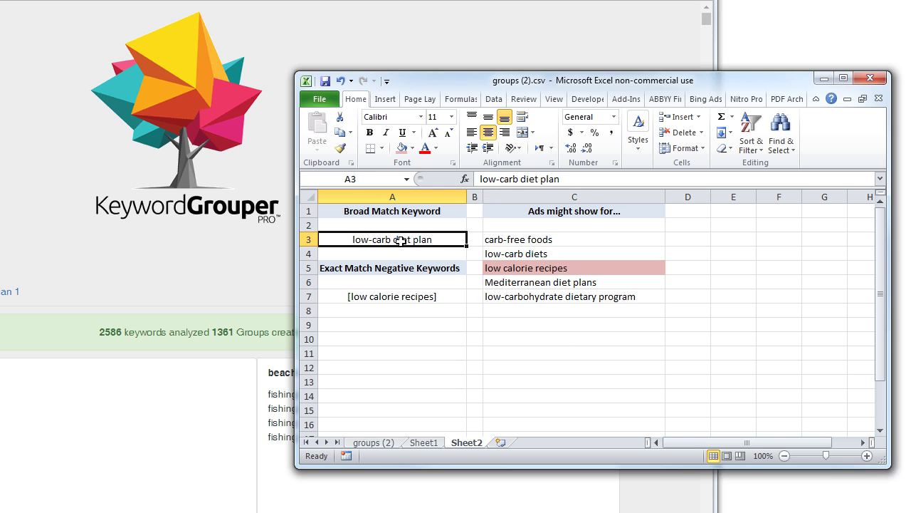
{"action": "left_click", "coordinate": [540, 271]}
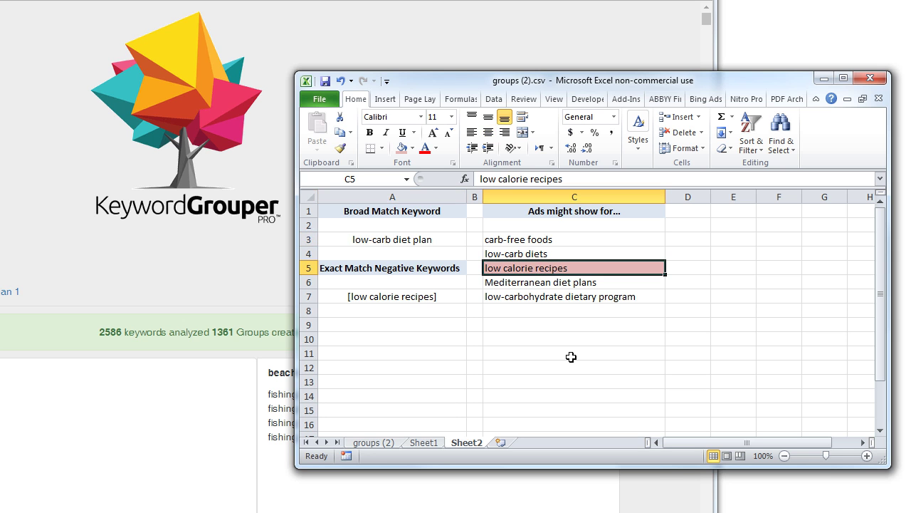
{"action": "left_click", "coordinate": [398, 299]}
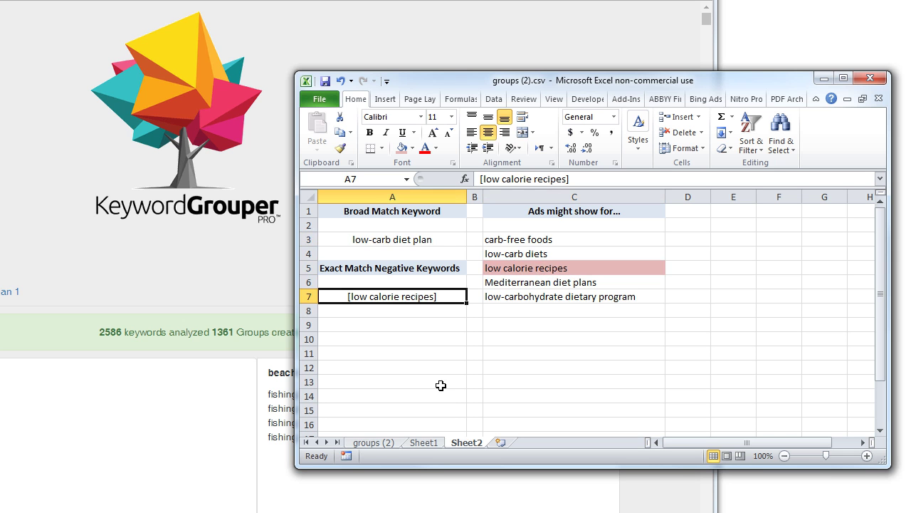
{"action": "left_click", "coordinate": [397, 237]}
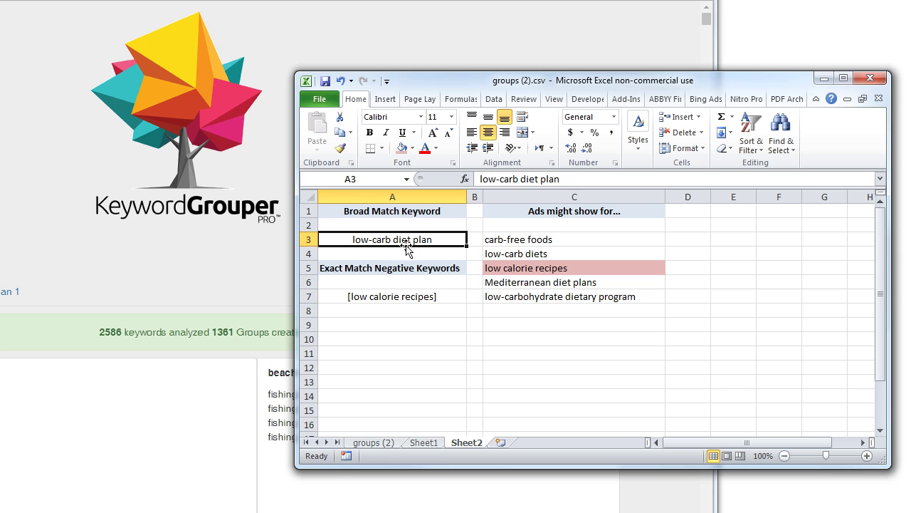
{"action": "left_click", "coordinate": [554, 268]}
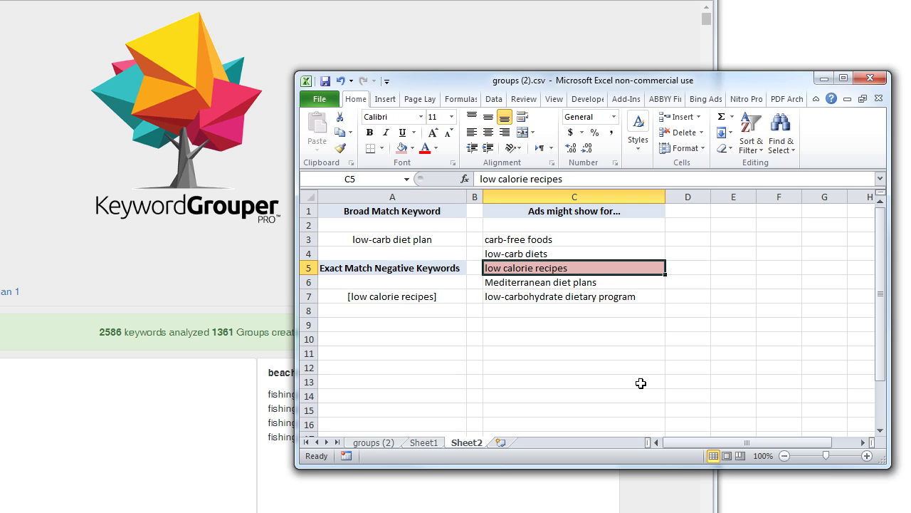
{"action": "left_click", "coordinate": [395, 298]}
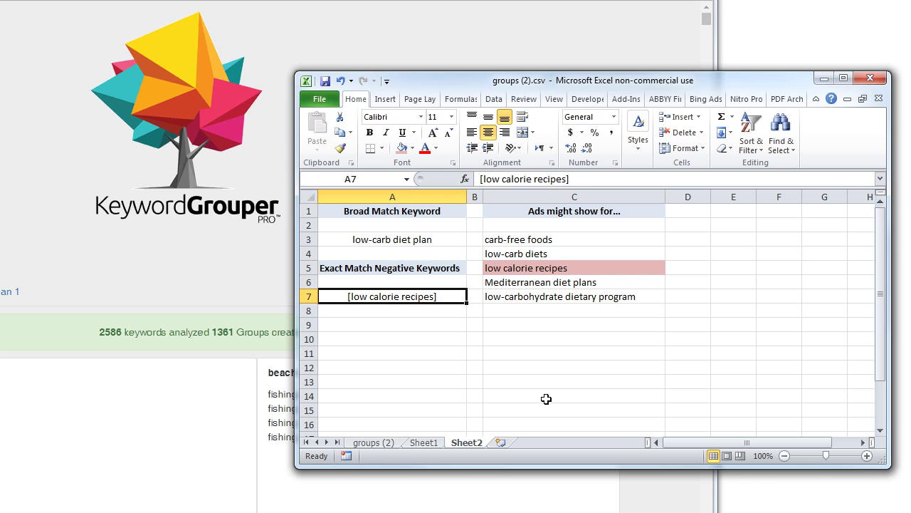
{"action": "left_click", "coordinate": [558, 270]}
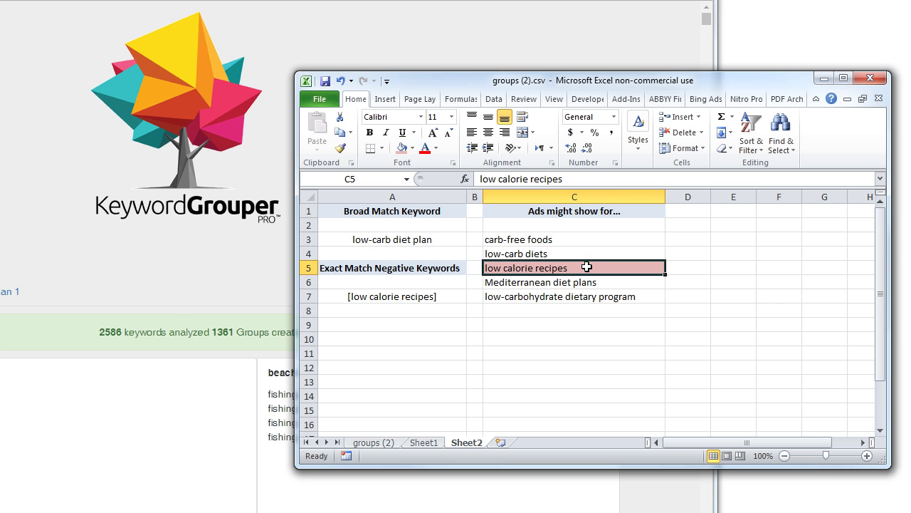
Step: Return to Sheet1 showing the exact match formats [word 2010] and [low calorie recipes]
{"action": "left_click", "coordinate": [424, 442]}
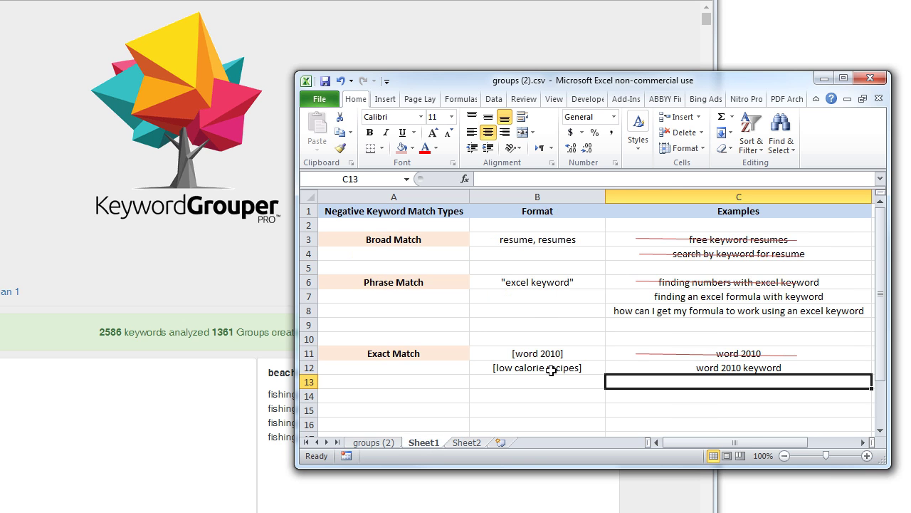